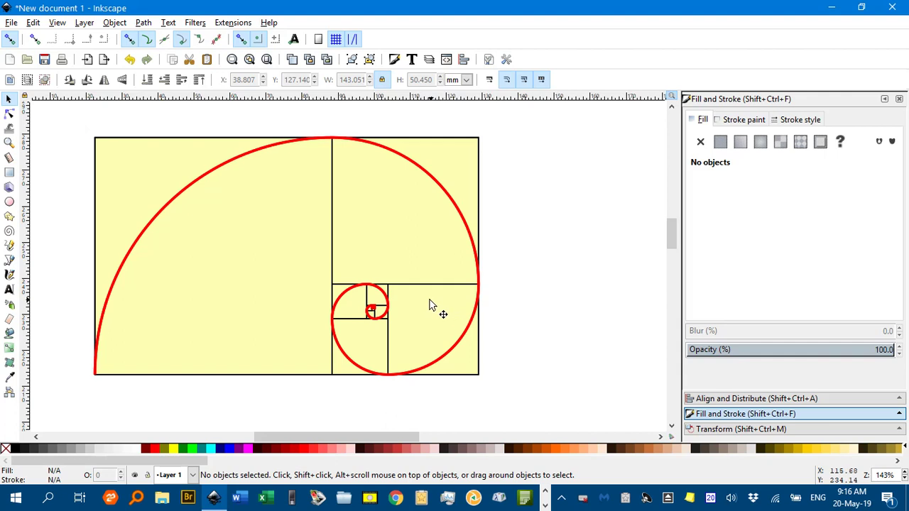
- Scroll below the example spiral to the empty area beside the 1.618 label
scroll(424, 290, "down", 6)
scroll(421, 292, "down", 1)
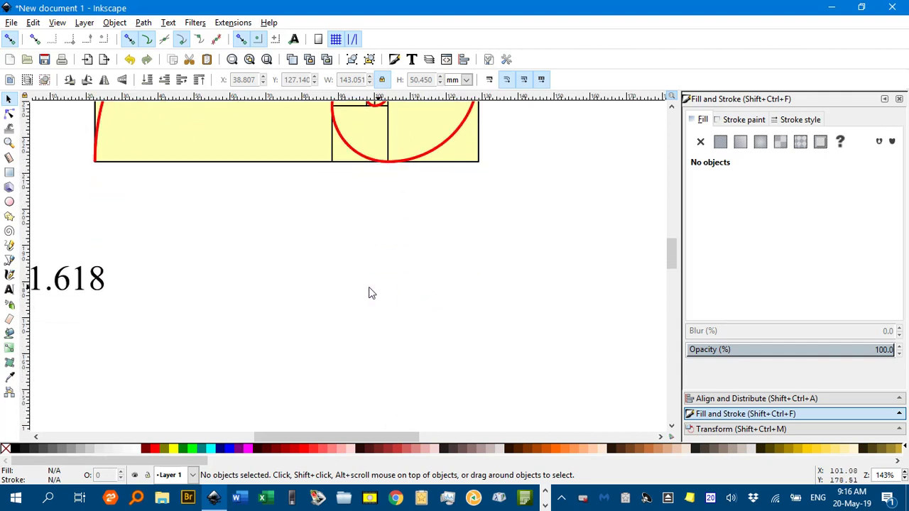
left_click_drag(369, 292, 340, 157)
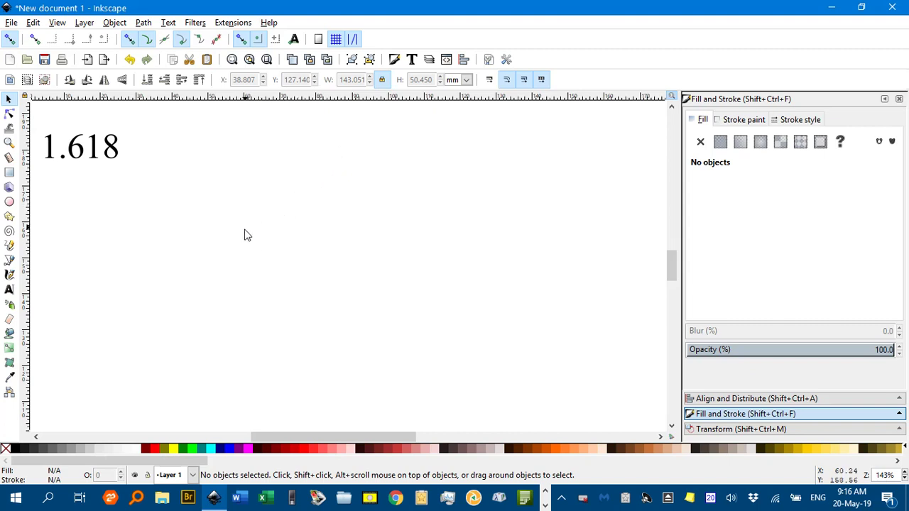
- Draw a 53.221 mm square, duplicate it to the right, and unlock W/H to widen the copy to 86.112 mm
left_click(9, 173)
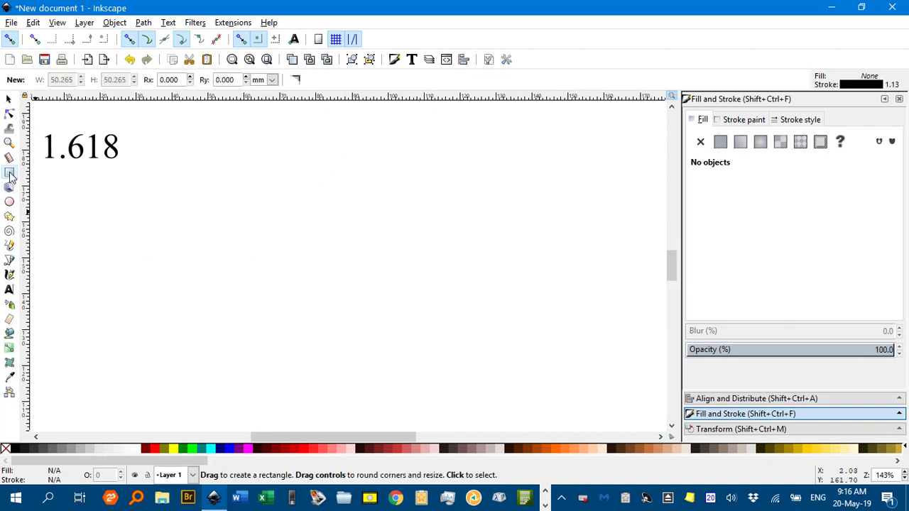
left_click_drag(278, 264, 394, 363)
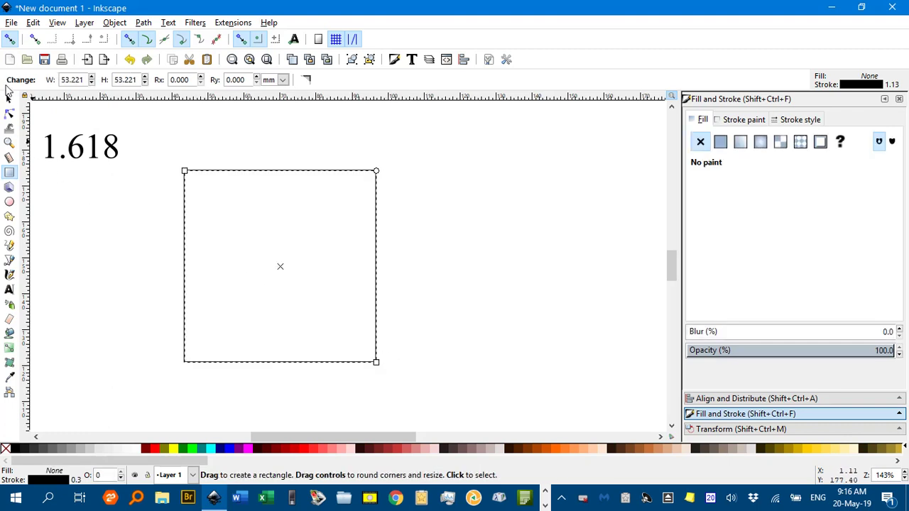
left_click(9, 99)
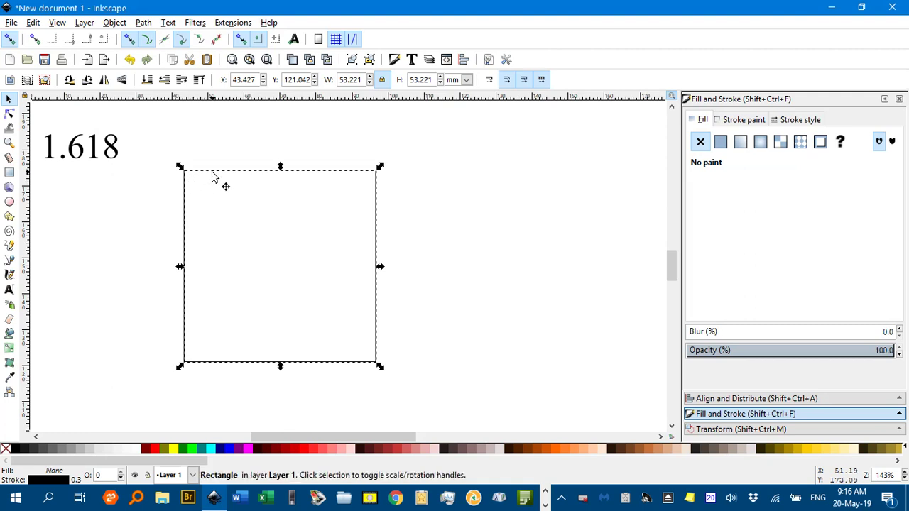
key("ctrl+d")
left_click_drag(212, 176, 436, 189)
scroll(436, 189, "right", 2)
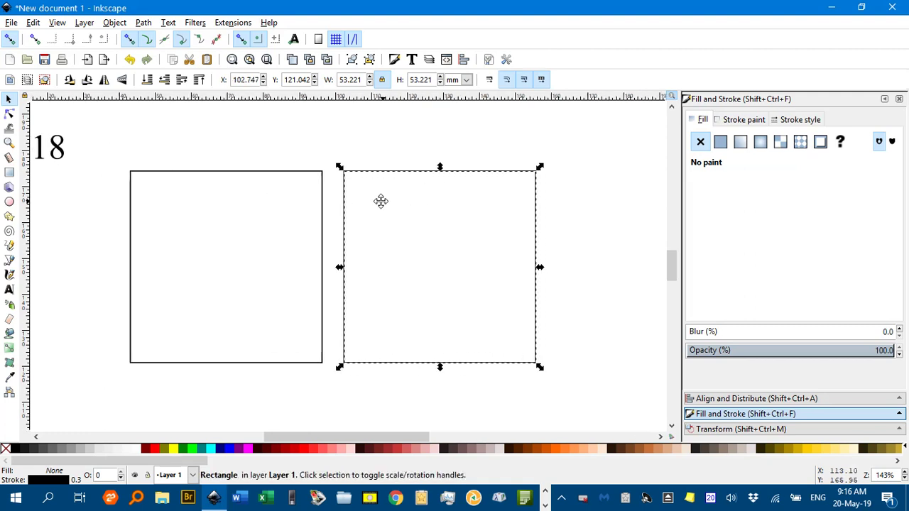
scroll(380, 201, "right", 3)
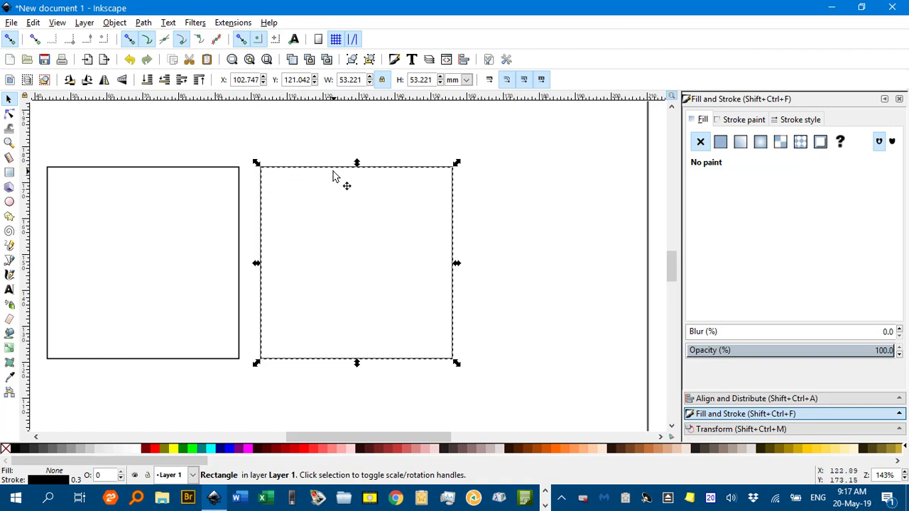
left_click(383, 82)
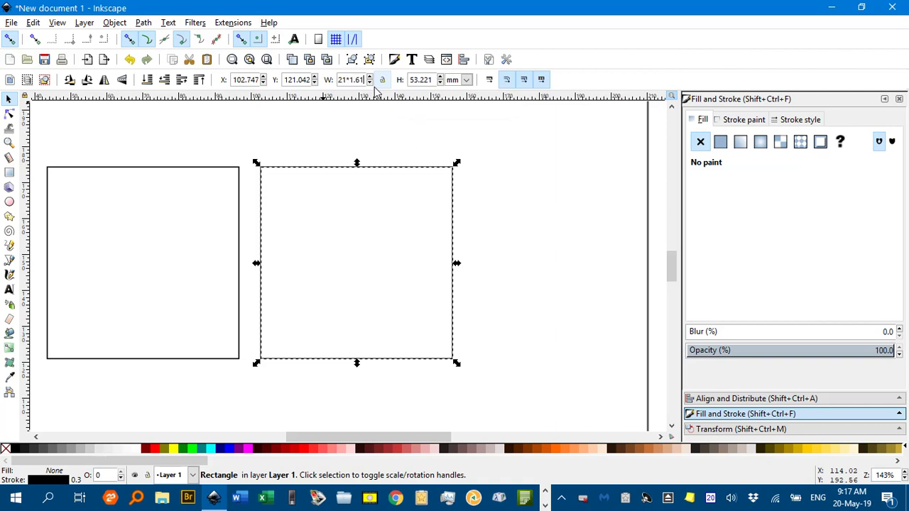
key("Return")
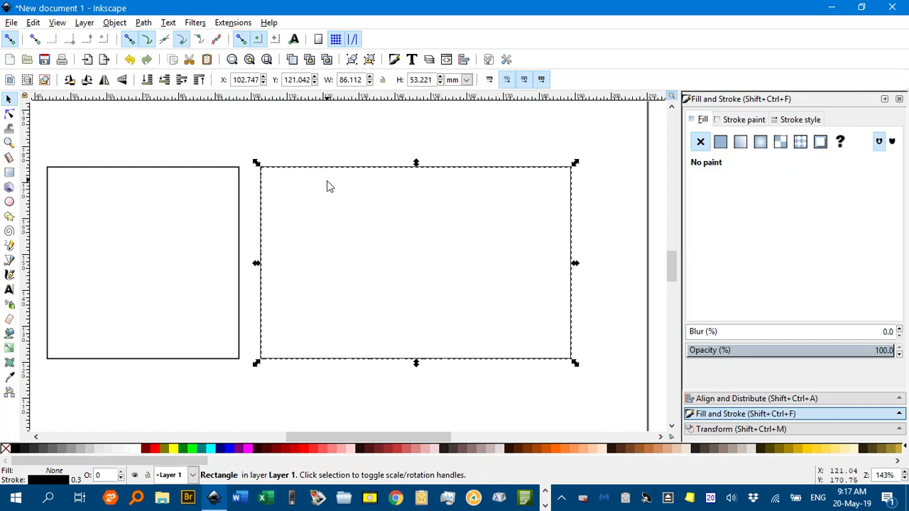
scroll(341, 177, "left", 4)
- Draw a circle and give it the square's size with Edit > Paste Size
left_click(295, 144)
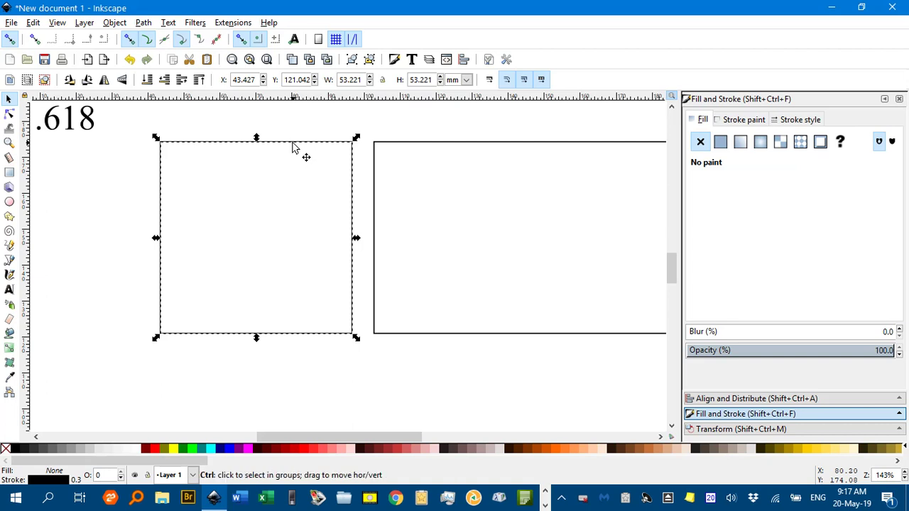
scroll(326, 296, "down", 5)
scroll(302, 127, "down", 4)
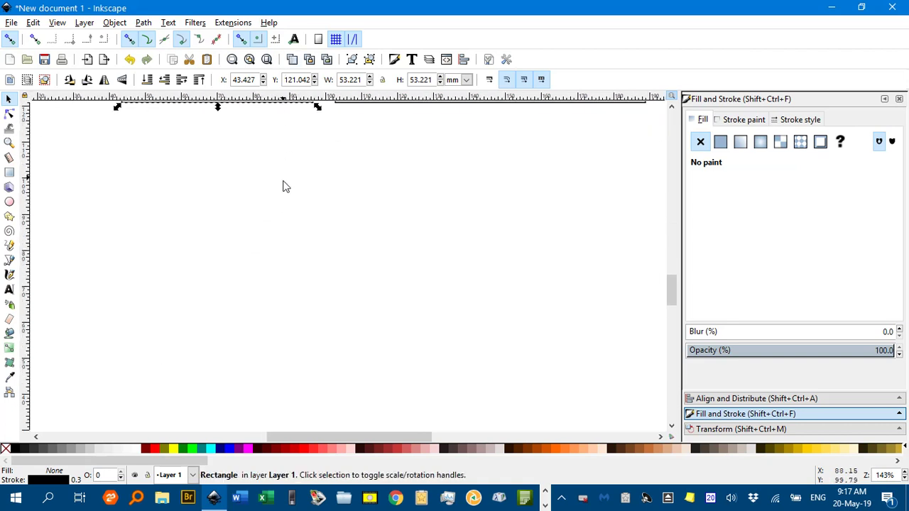
key("e")
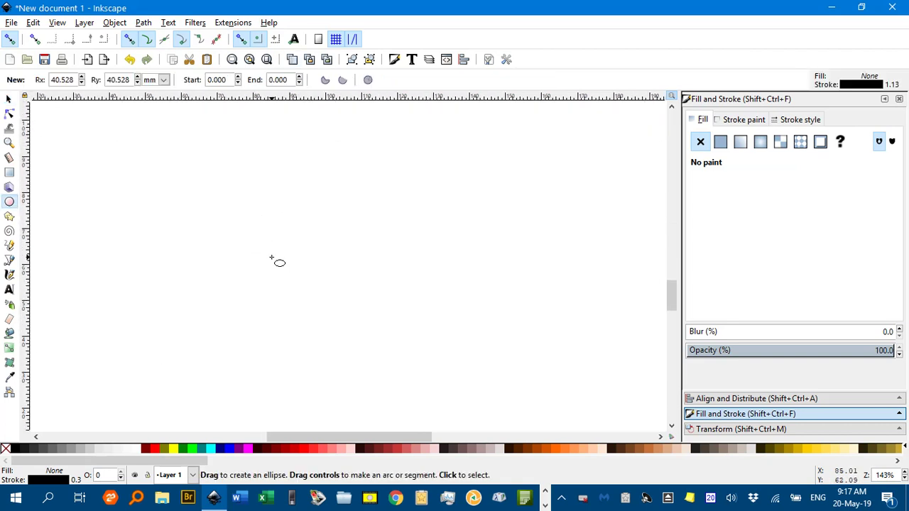
left_click_drag(270, 257, 330, 313)
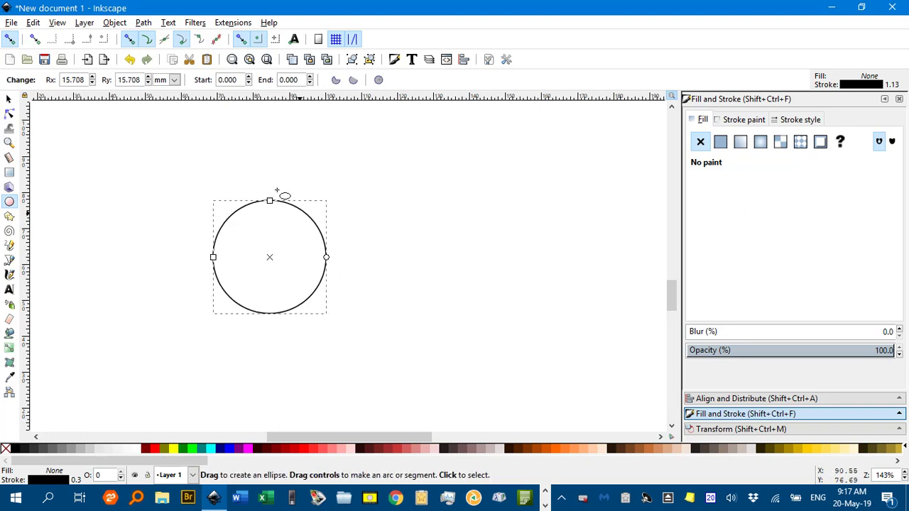
left_click(34, 23)
mouse_move(116, 160)
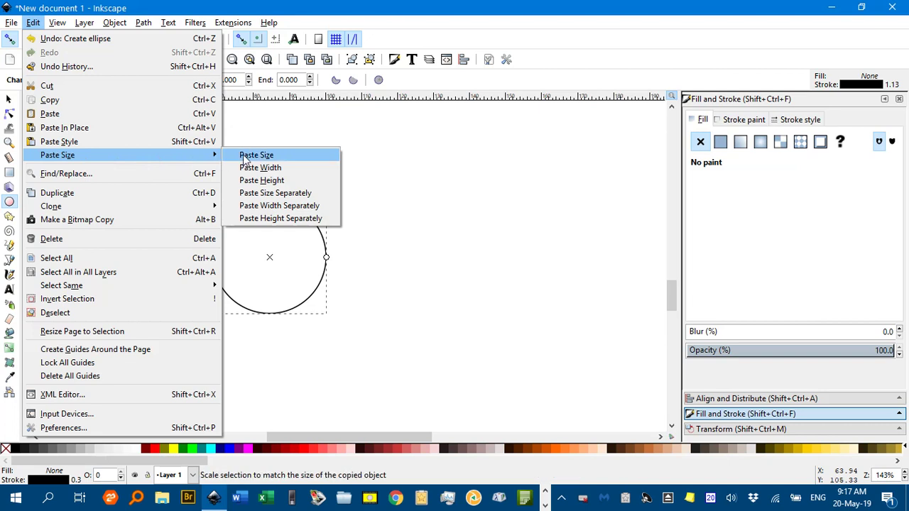
left_click(245, 155)
- Double the circle's width and height to 106.030 mm
key("s")
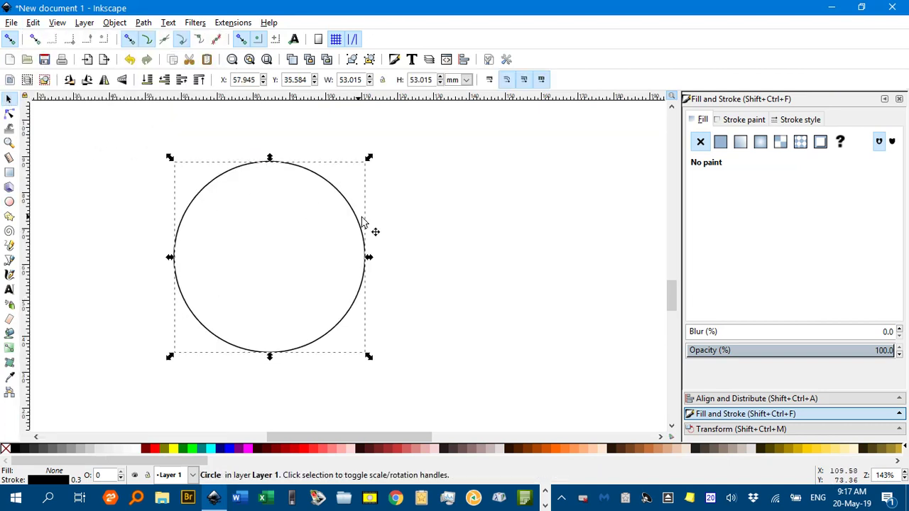
key("minus")
key("minus")
scroll(377, 223, "up", 2)
scroll(370, 170, "down", 4)
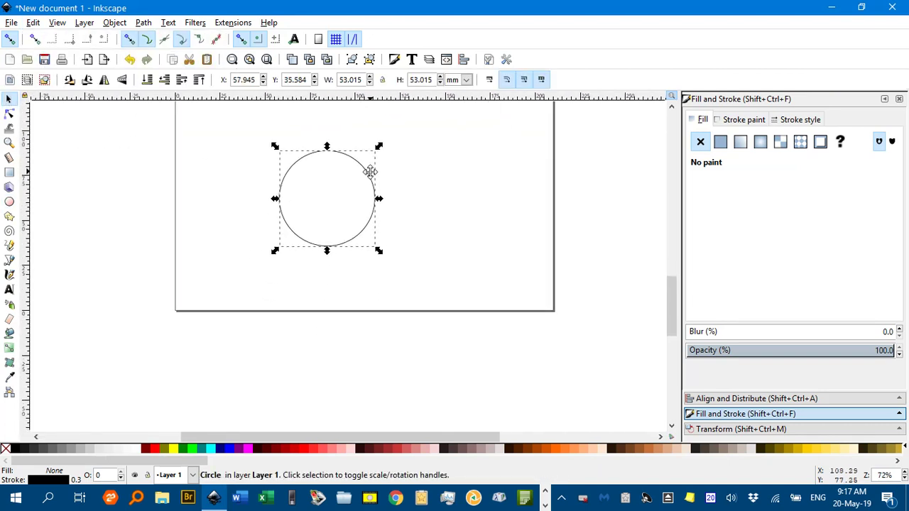
scroll(329, 196, "up", 2)
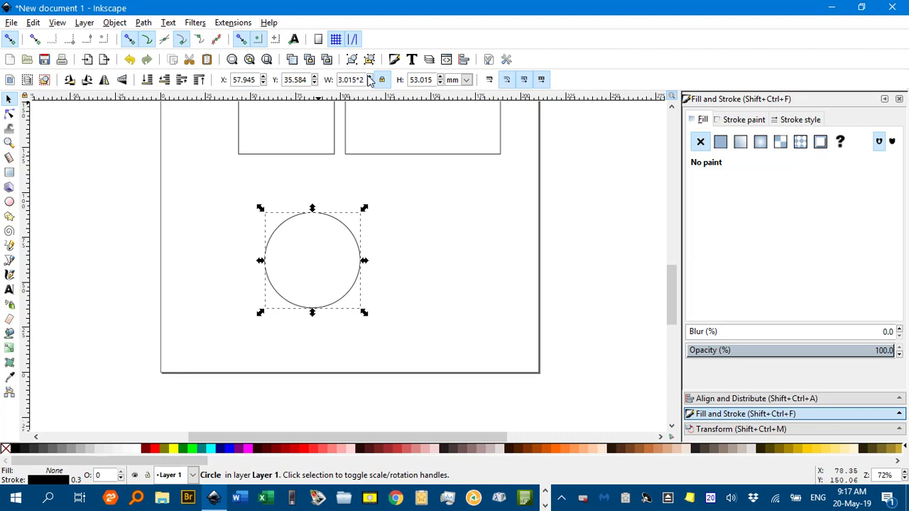
key("Return")
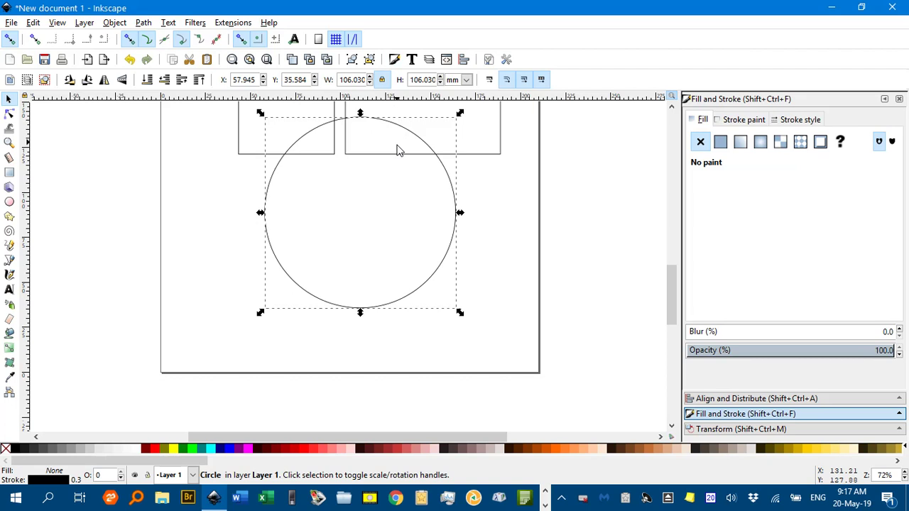
left_click_drag(396, 148, 386, 166)
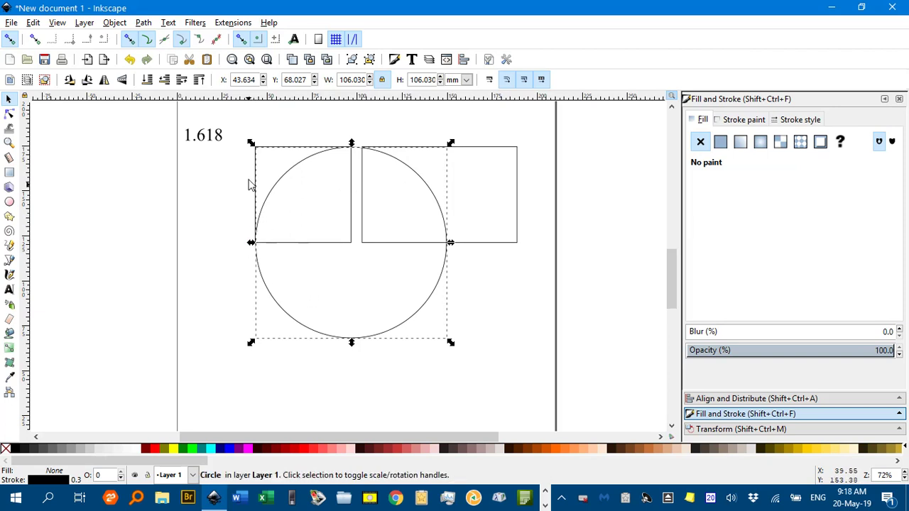
- Enable snapping to cusp nodes and smooth nodes
left_click(179, 40)
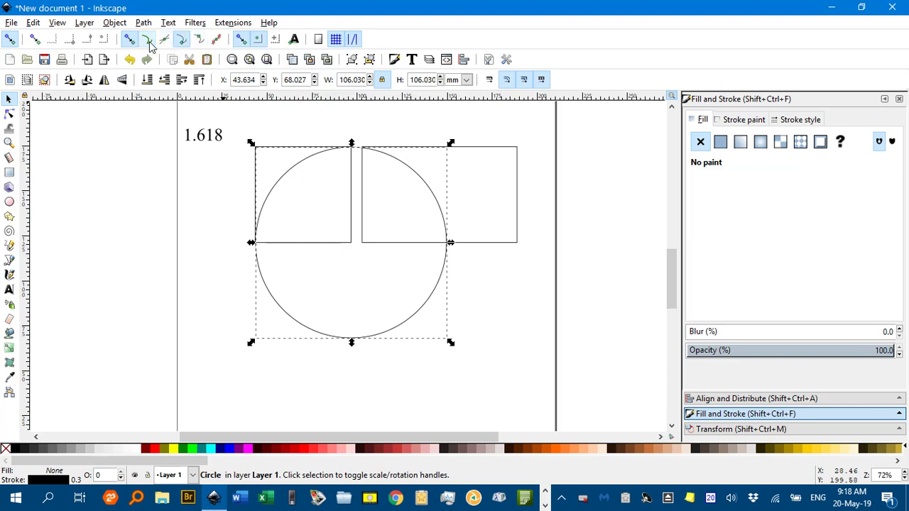
left_click(149, 42)
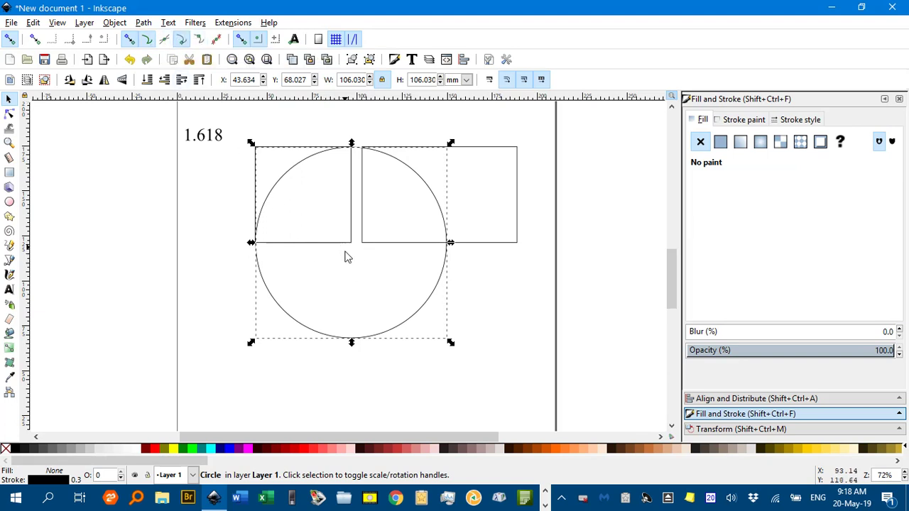
- Drag the circle's start and end handles into a quarter arc from the square's lower-left to upper-right corner
key("n")
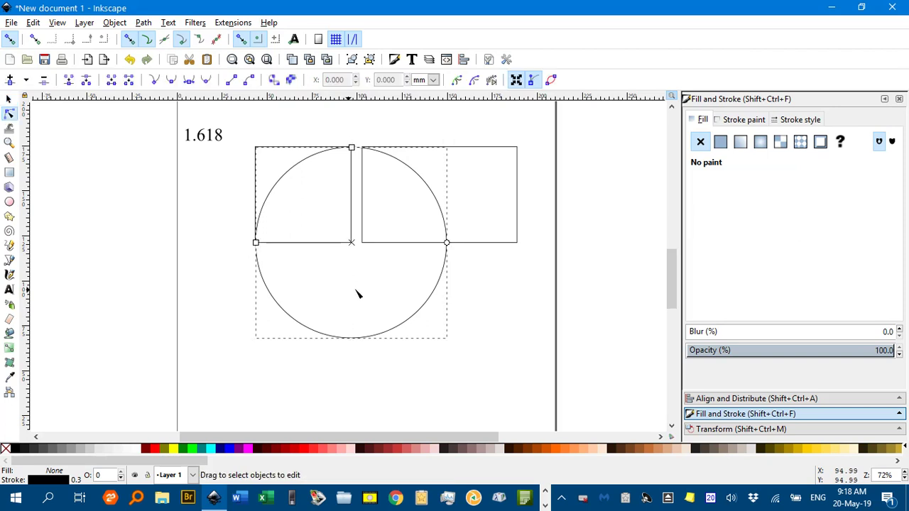
left_click_drag(448, 243, 430, 143)
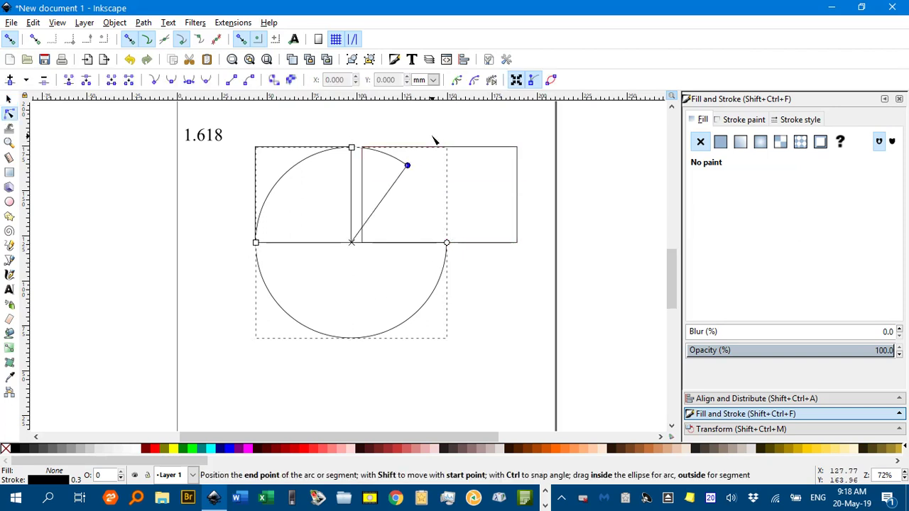
left_click_drag(435, 140, 357, 193)
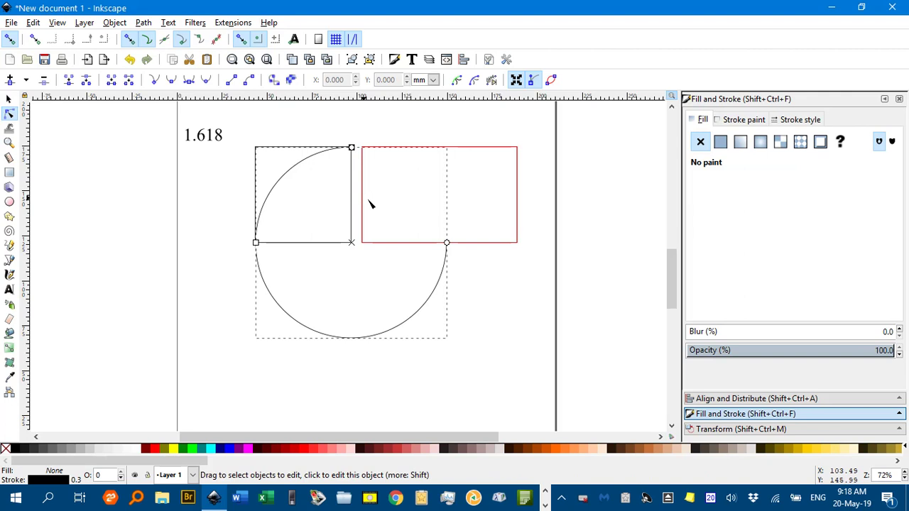
left_click_drag(446, 243, 252, 249)
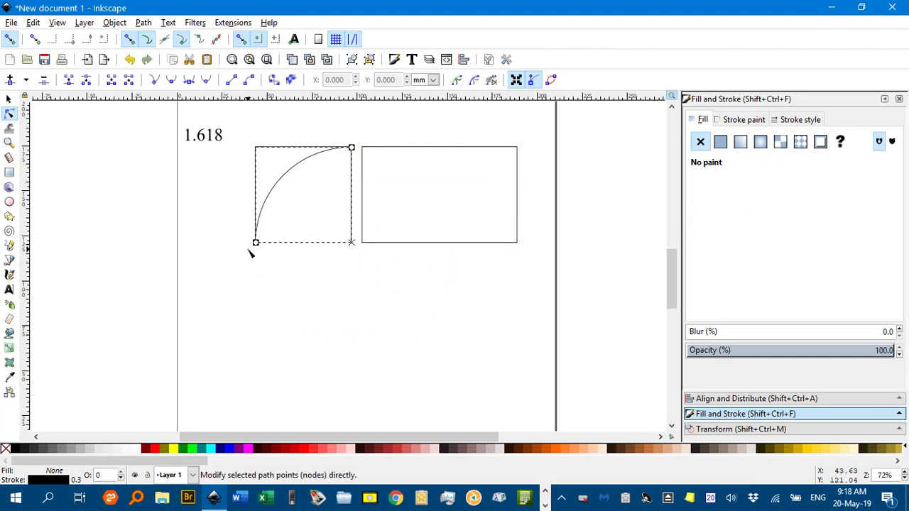
left_click(8, 100)
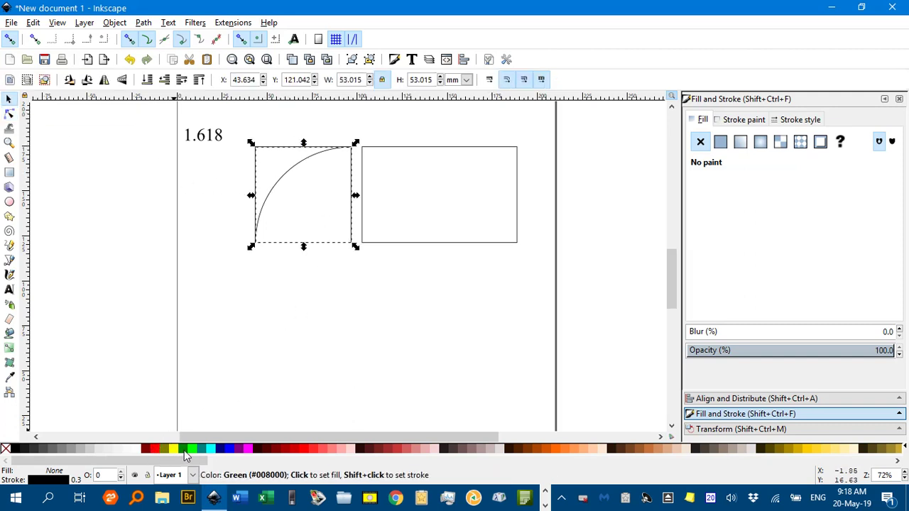
- Give the quarter arc a blue stroke and deselect it
left_click(228, 450, "shift")
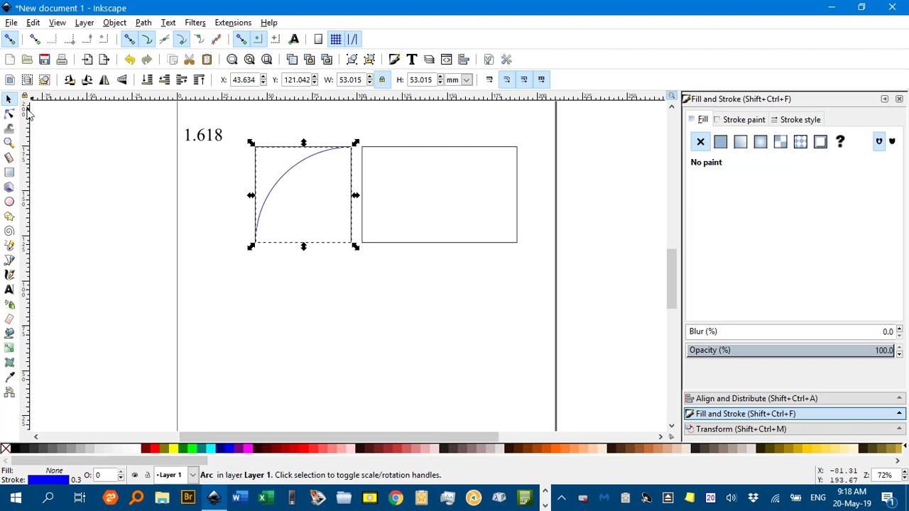
left_click(146, 199)
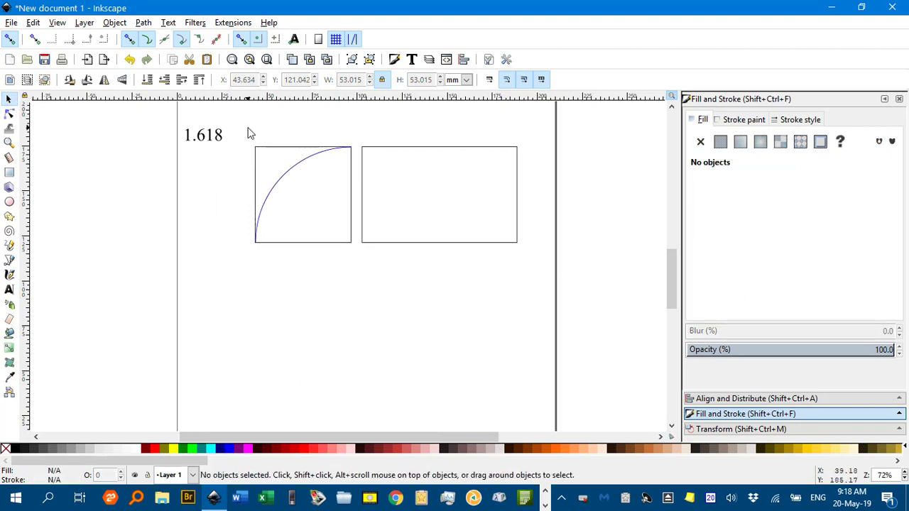
- Group the arc with its square and place the group at the wide rectangle's left end
left_click_drag(237, 122, 360, 282)
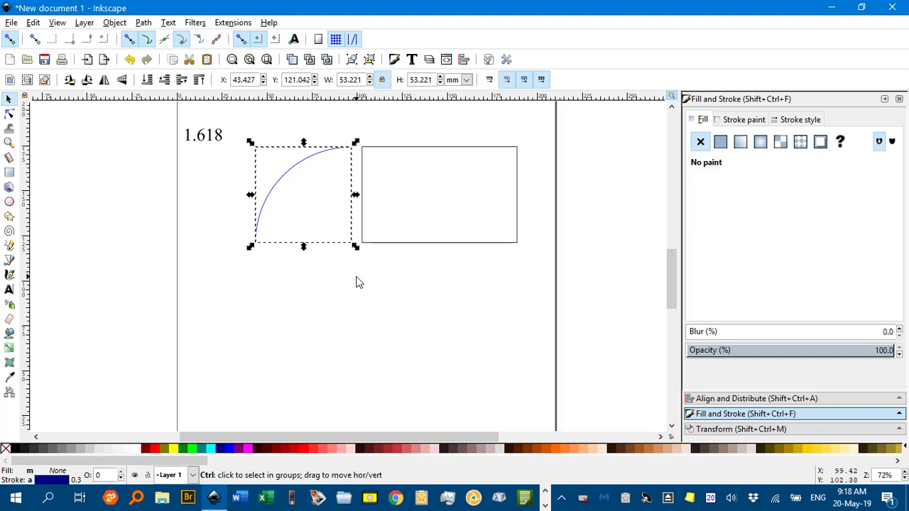
key("ctrl+g")
left_click_drag(378, 252, 279, 257)
scroll(269, 231, "up", 1)
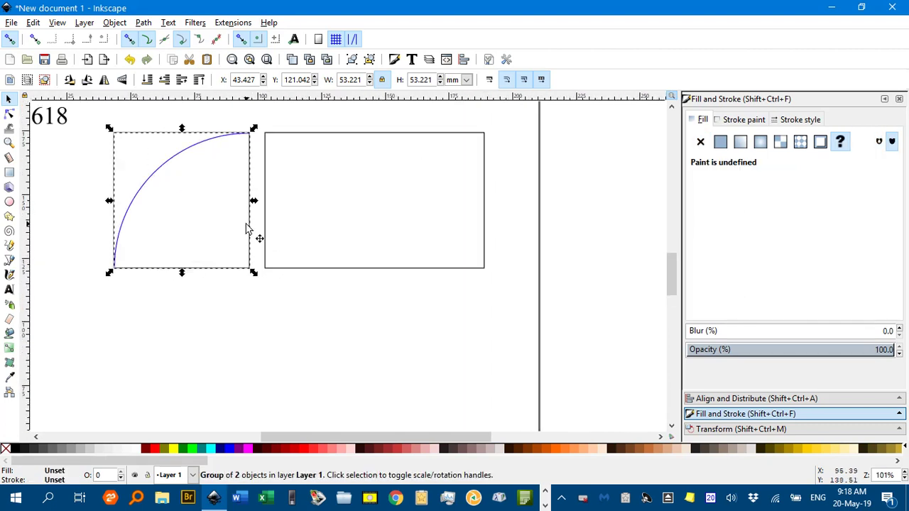
left_click_drag(248, 230, 397, 230)
left_click_drag(462, 229, 359, 256)
scroll(354, 243, "up", 1)
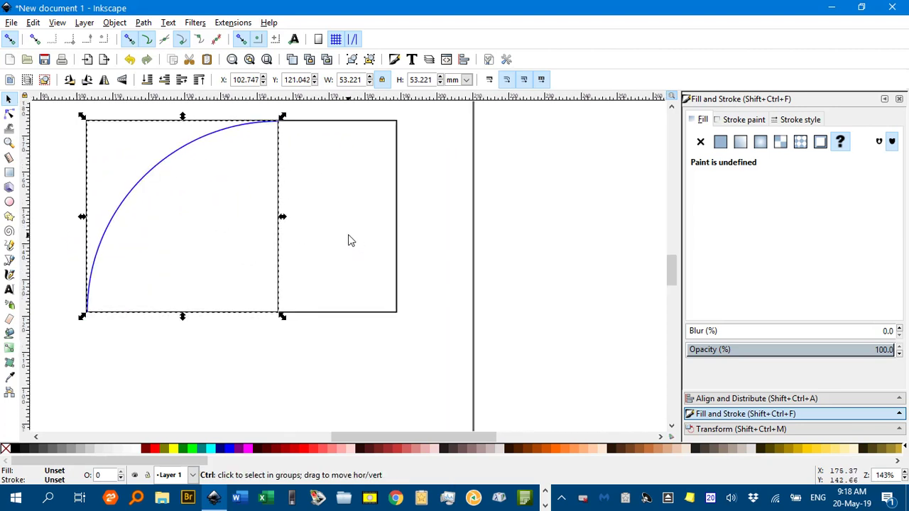
left_click_drag(339, 226, 378, 244)
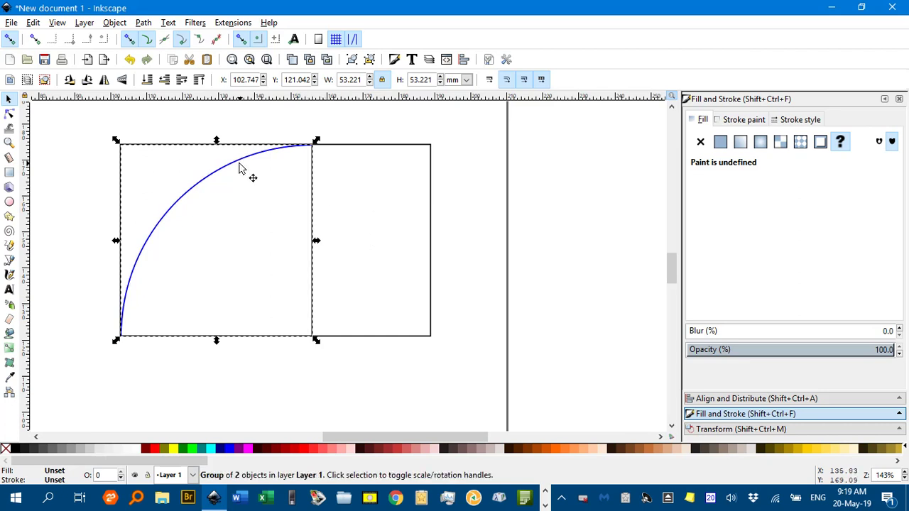
- Duplicate the group, rotate it 90°, and shrink it to 32.890 mm beside the big square
left_click_drag(239, 168, 453, 137)
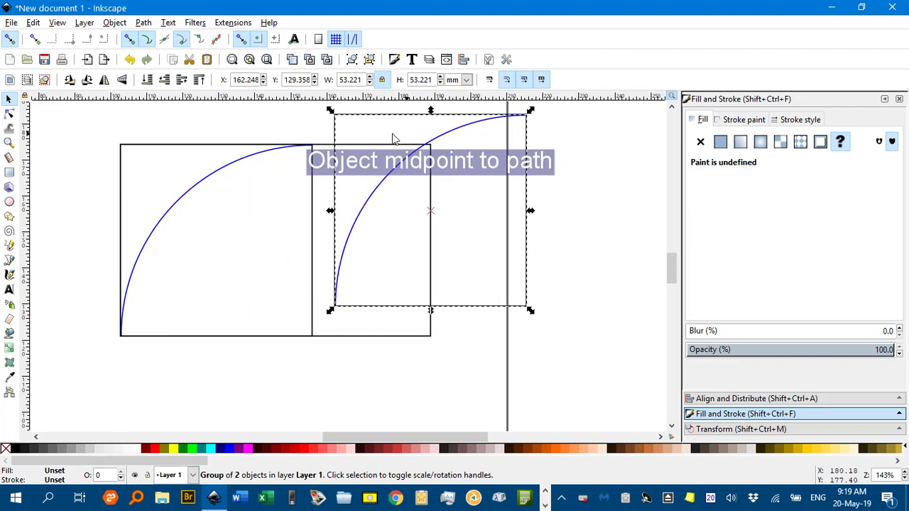
left_click(87, 79)
left_click_drag(405, 137, 386, 170)
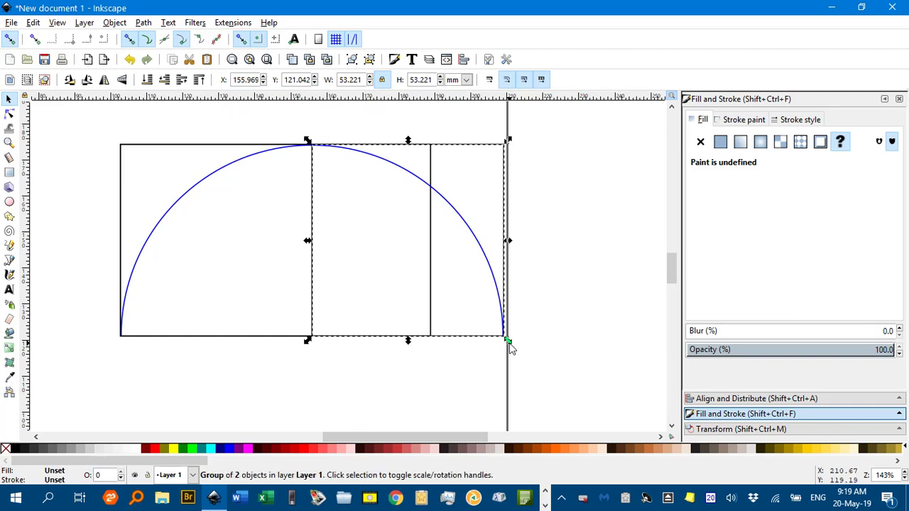
left_click_drag(509, 342, 441, 299)
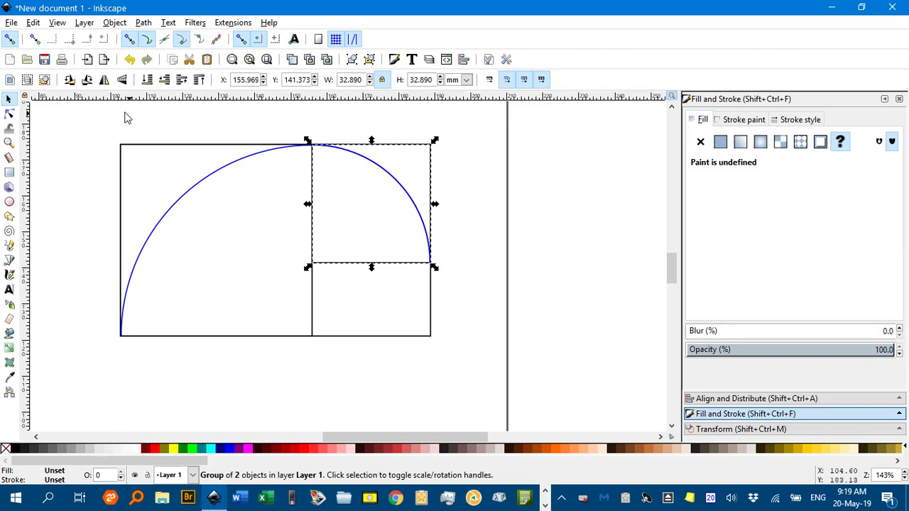
- Rotate the smaller piece 90° and fit it into the bottom-right square
left_click(89, 83)
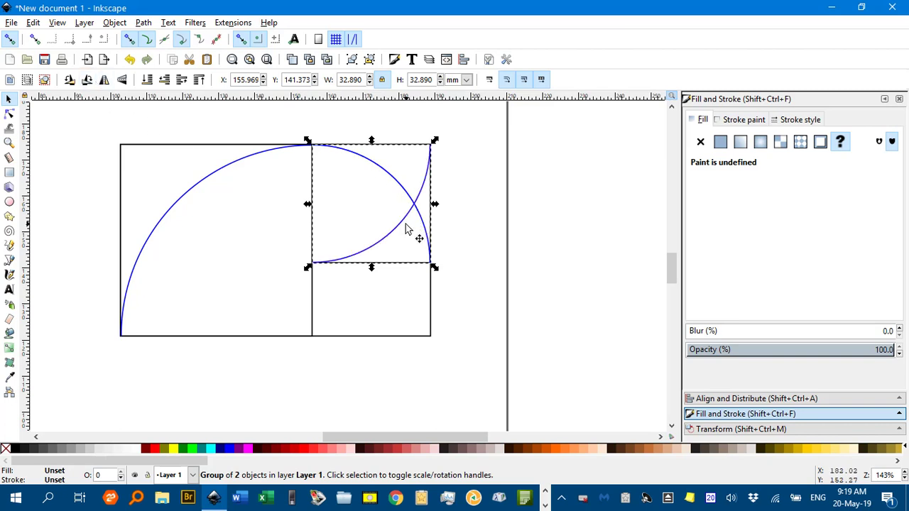
left_click_drag(406, 229, 400, 348)
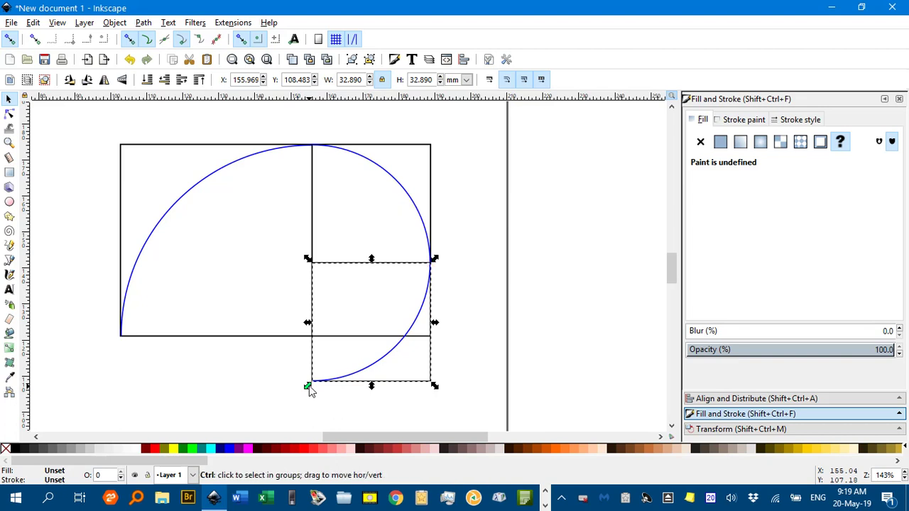
left_click_drag(310, 387, 361, 348)
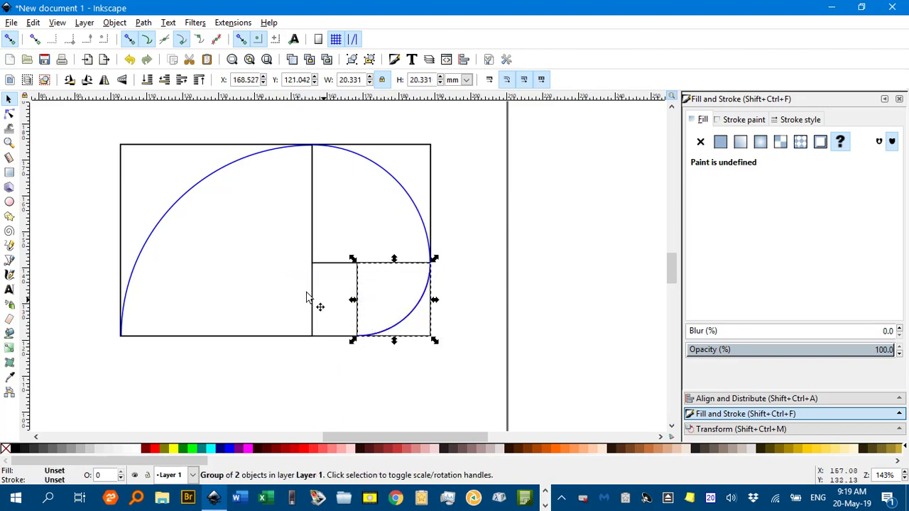
- Duplicate the piece, rotate it 90°, and shrink it into the next square to the left
key("ctrl+d")
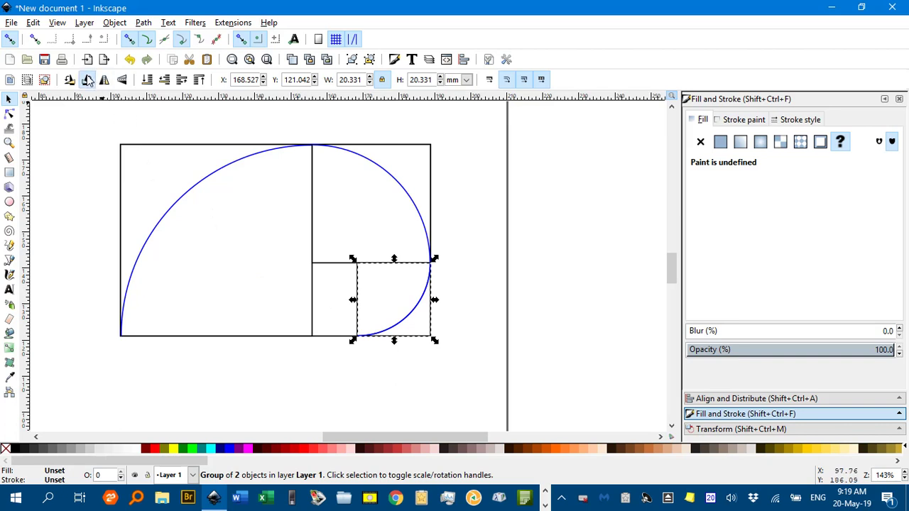
left_click(86, 79)
left_click_drag(370, 312, 290, 304)
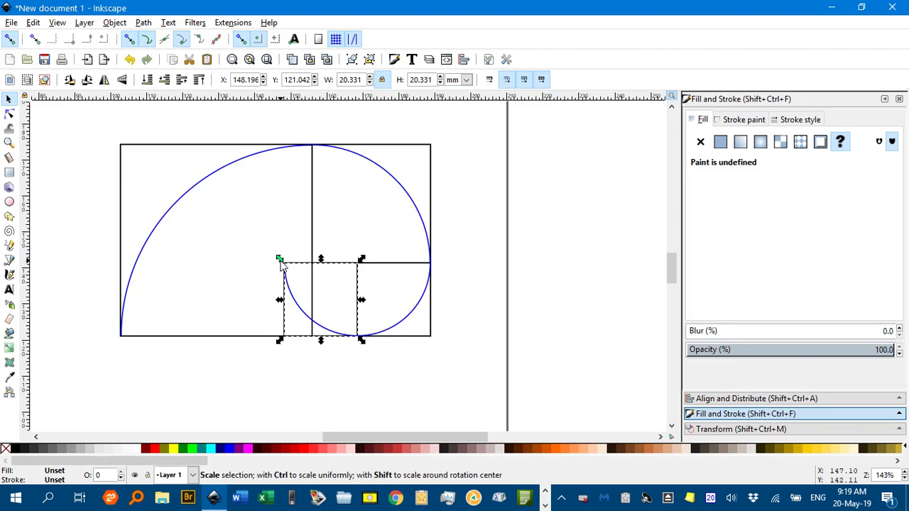
left_click_drag(280, 261, 313, 288)
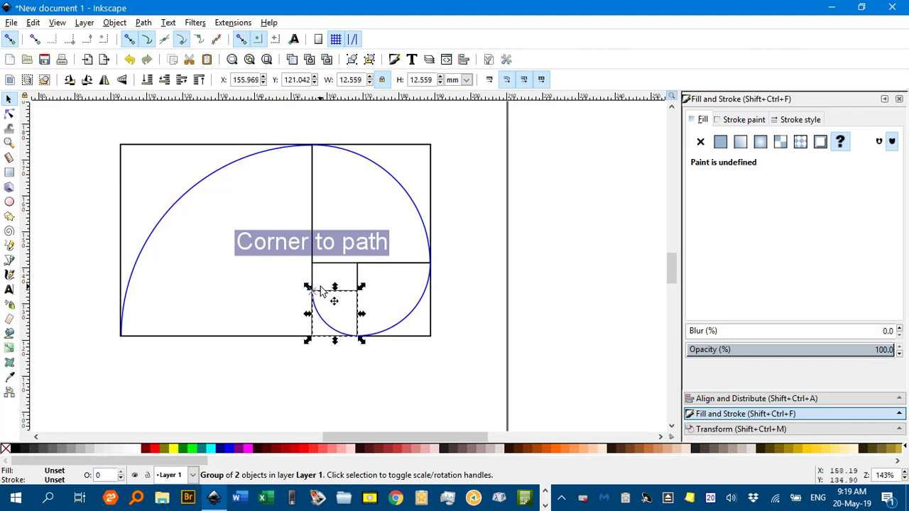
- Rotate another copy 90° and snap the 7.773 mm piece into the next small square
left_click(87, 81)
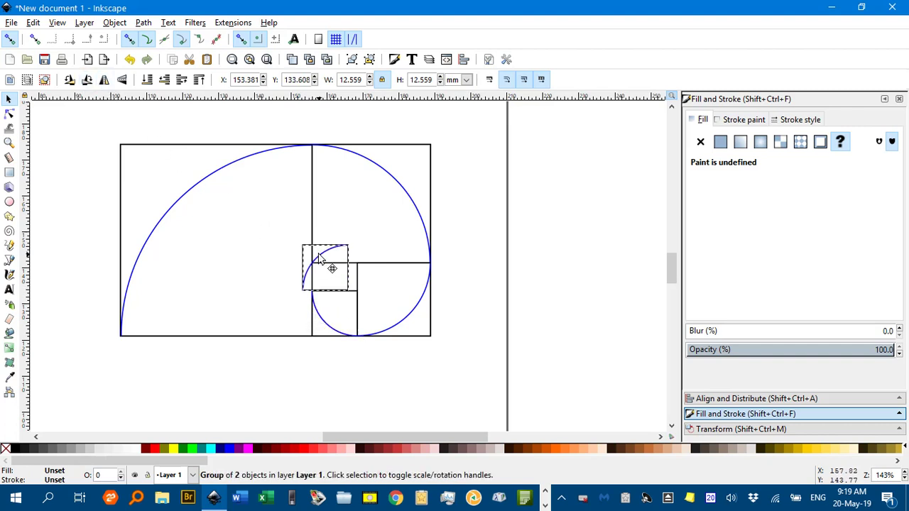
left_click_drag(318, 257, 357, 264)
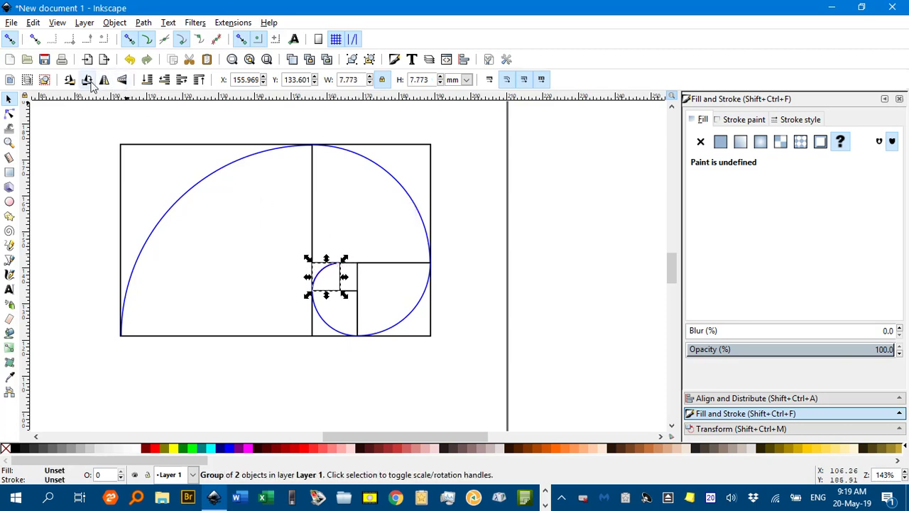
left_click_drag(325, 267, 420, 288)
key("plus")
key("plus")
key("plus")
key("plus")
- Fit the last two tiny pieces, 4.786 mm and 2.987 mm, into the spiral's centre squares
scroll(507, 305, "down", 2)
scroll(442, 271, "right", 3)
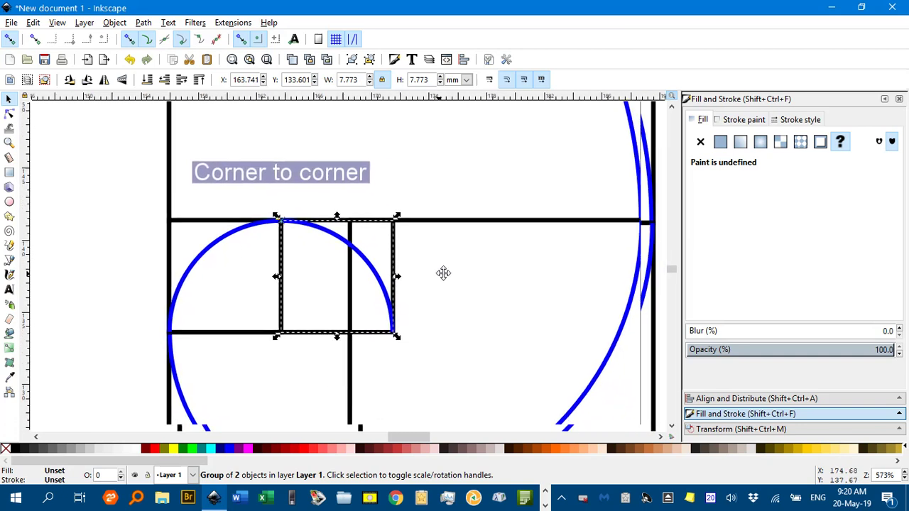
left_click_drag(367, 307, 332, 289)
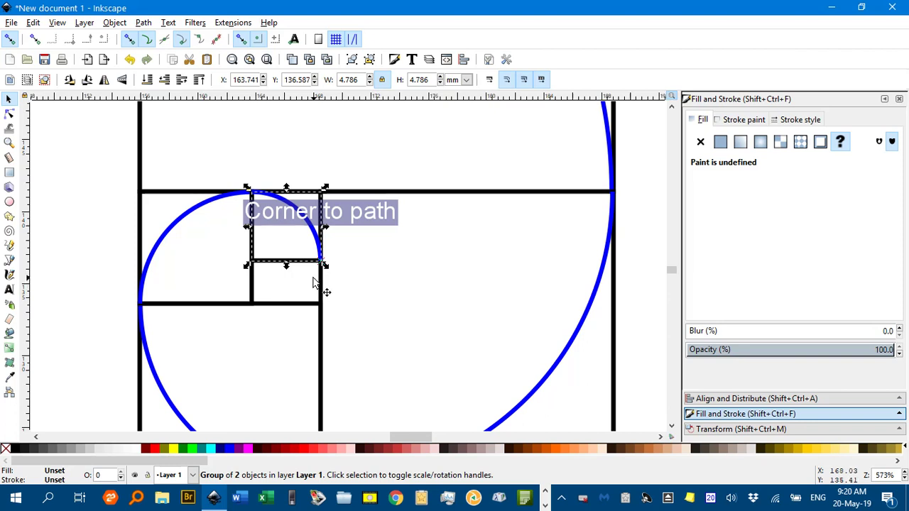
left_click(88, 79)
left_click_drag(291, 252, 262, 316)
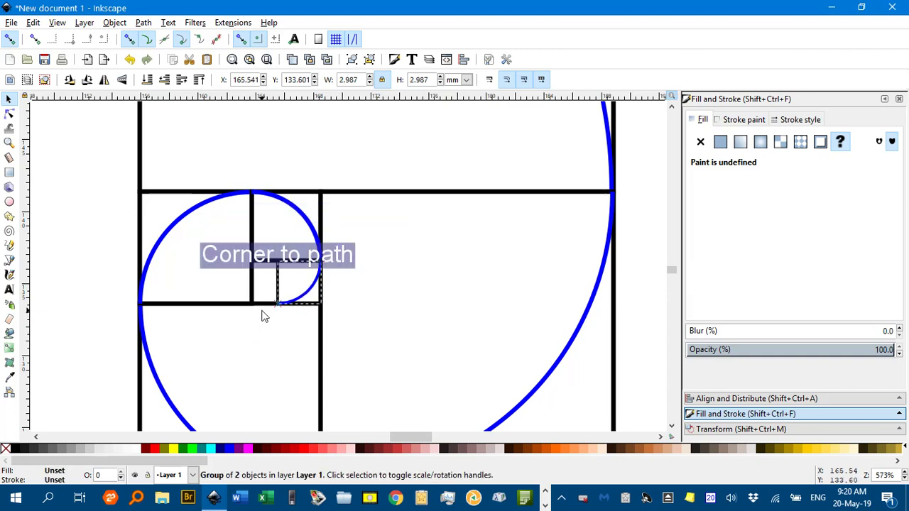
left_click(428, 277)
scroll(431, 277, "down", 4, "ctrl")
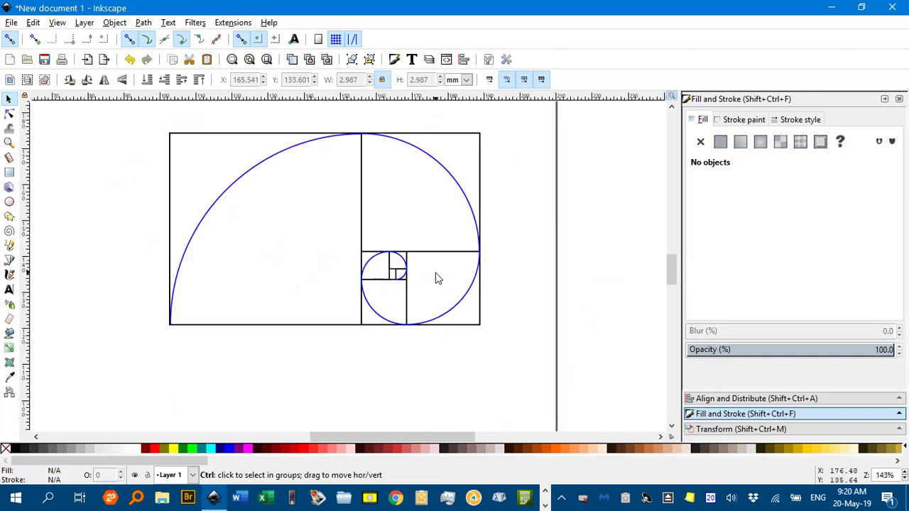
scroll(436, 279, "down", 1, "ctrl")
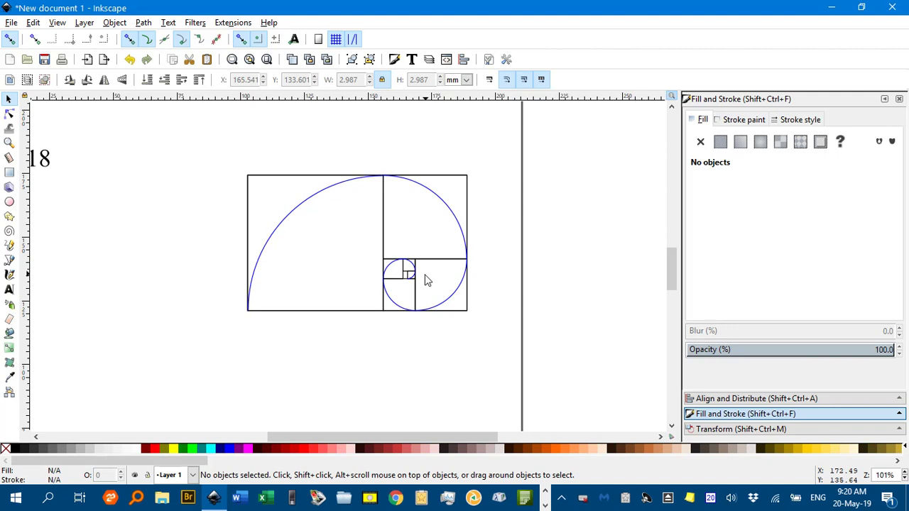
scroll(386, 258, "right", 2)
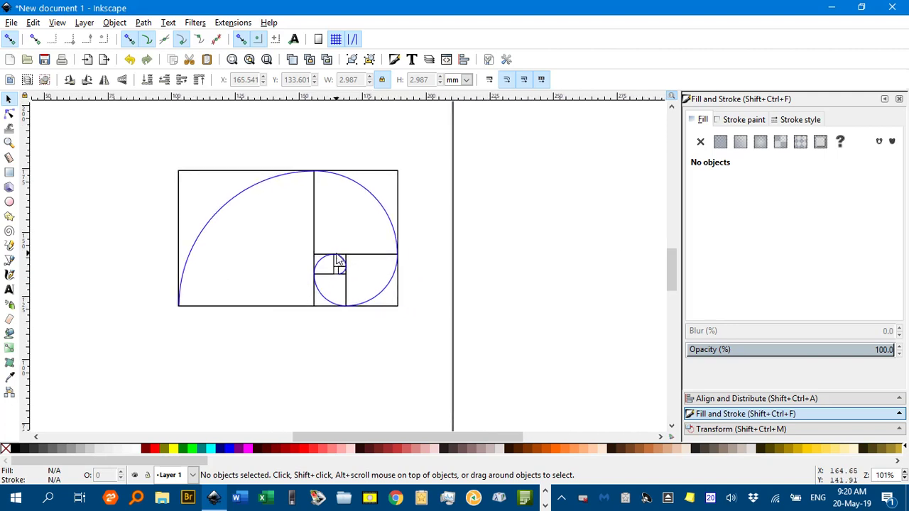
scroll(338, 260, "up", 1, "ctrl")
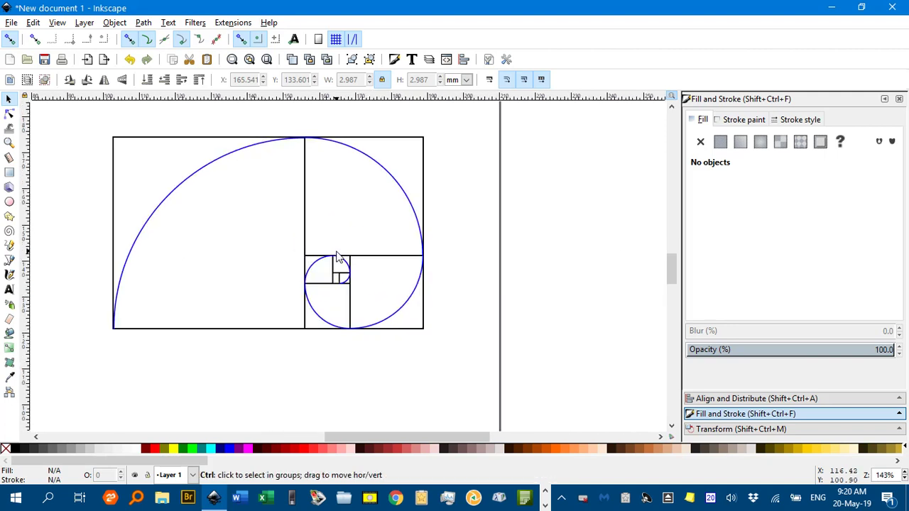
left_click(204, 172)
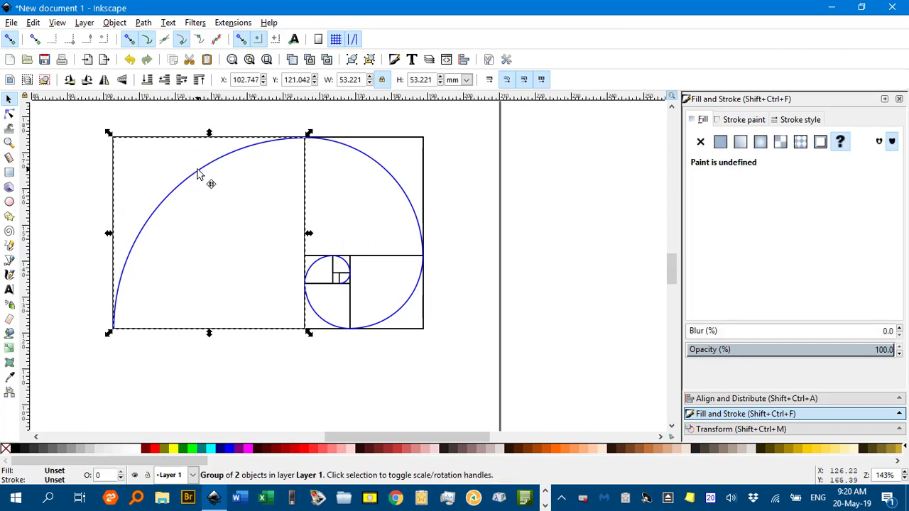
left_click_drag(198, 173, 181, 158)
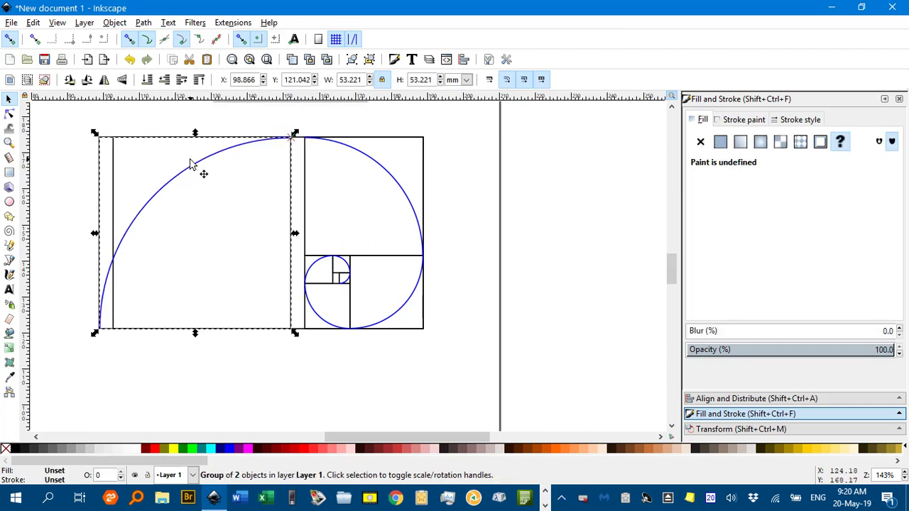
key("ctrl+z")
left_click(203, 171, "ctrl")
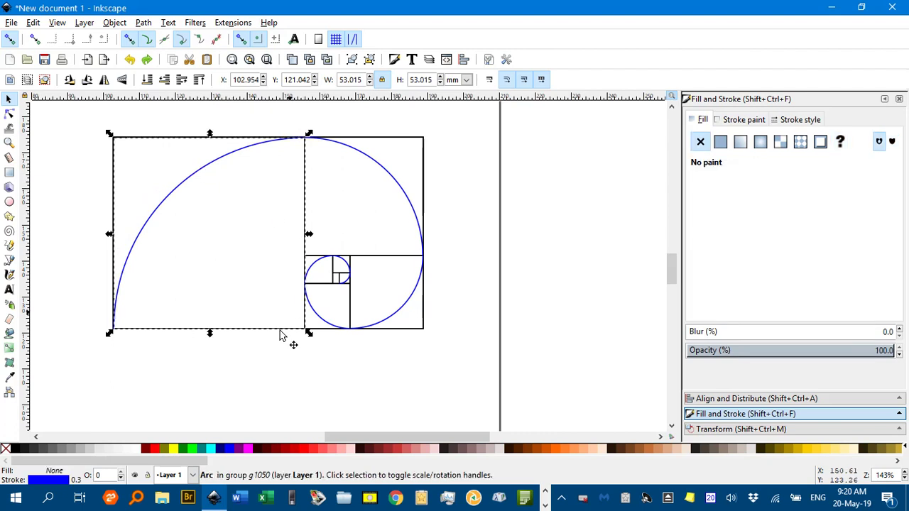
left_click(154, 450, "shift")
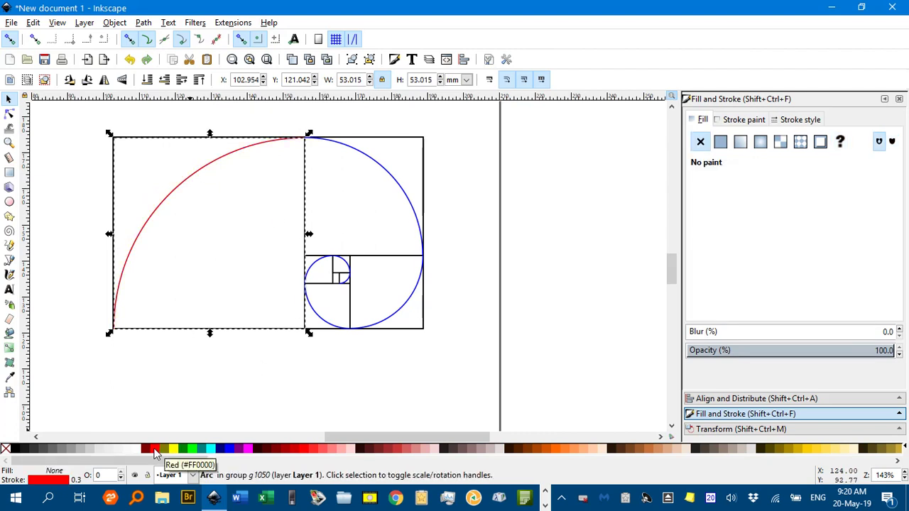
key("ctrl+z")
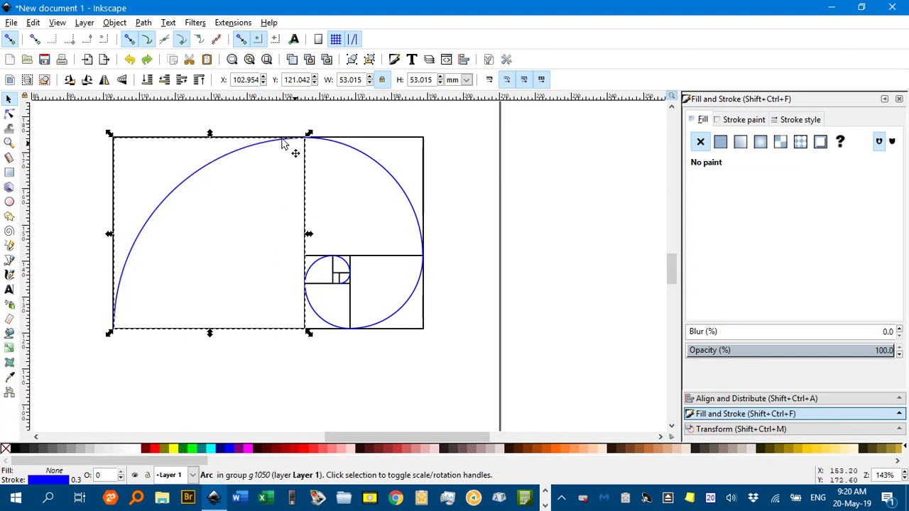
left_click(33, 24)
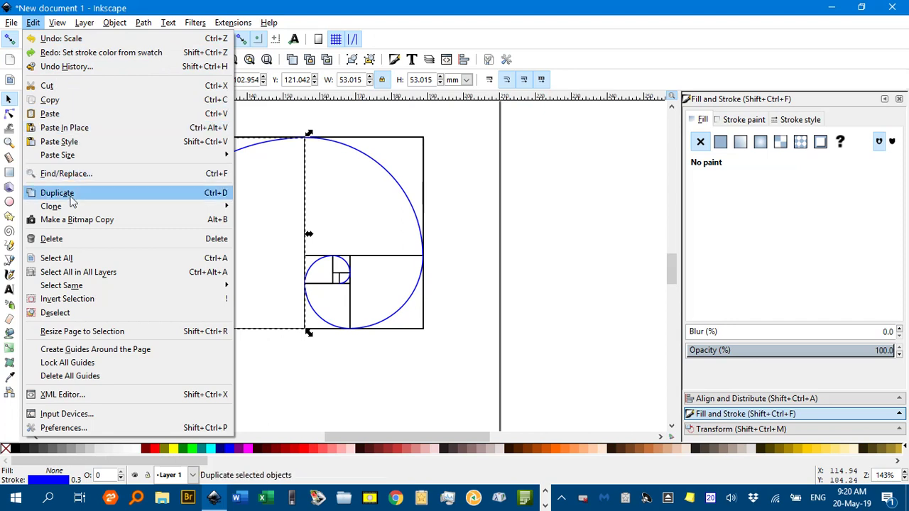
- Select all blue-stroked arcs with Select Same > Stroke Color and recolour their strokes red
mouse_move(159, 287)
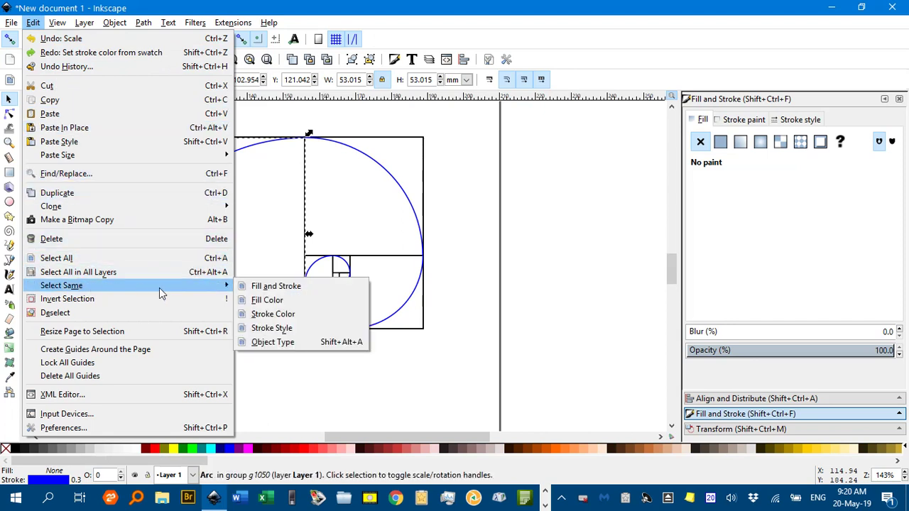
left_click(273, 314)
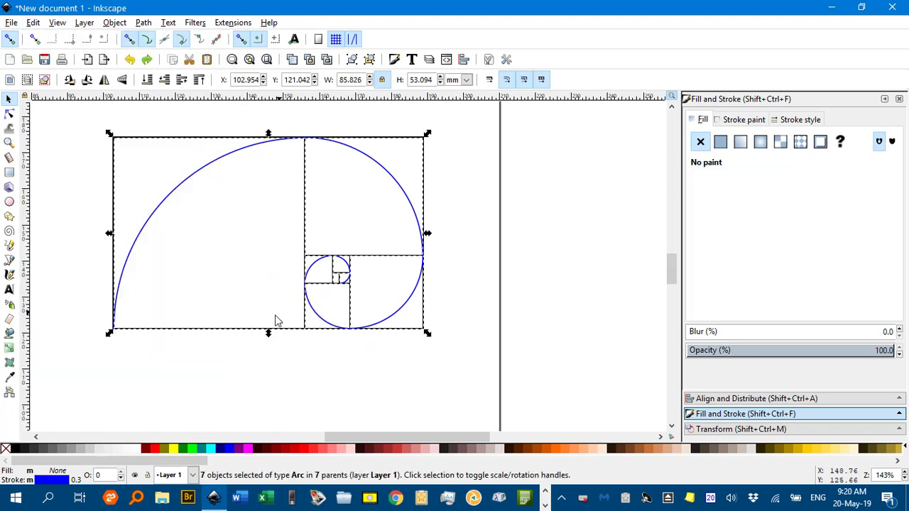
left_click(155, 450, "shift")
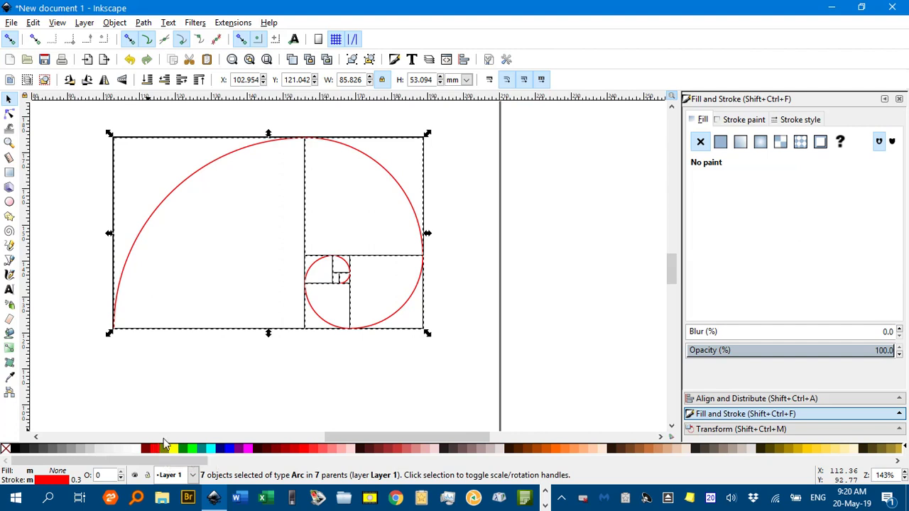
- Raise the seven red spiral arcs' stroke width from 0.300 to 1.000 mm, then deselect them
left_click(794, 121)
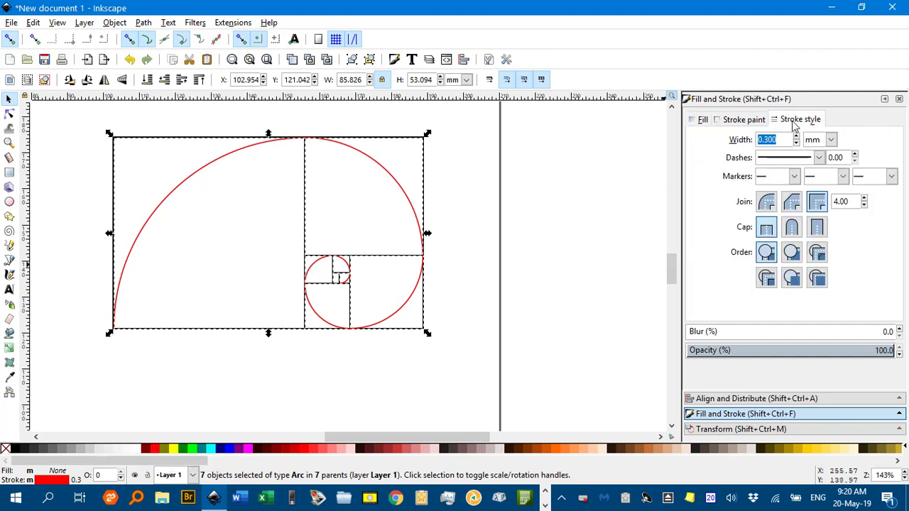
scroll(796, 139, "up", 7)
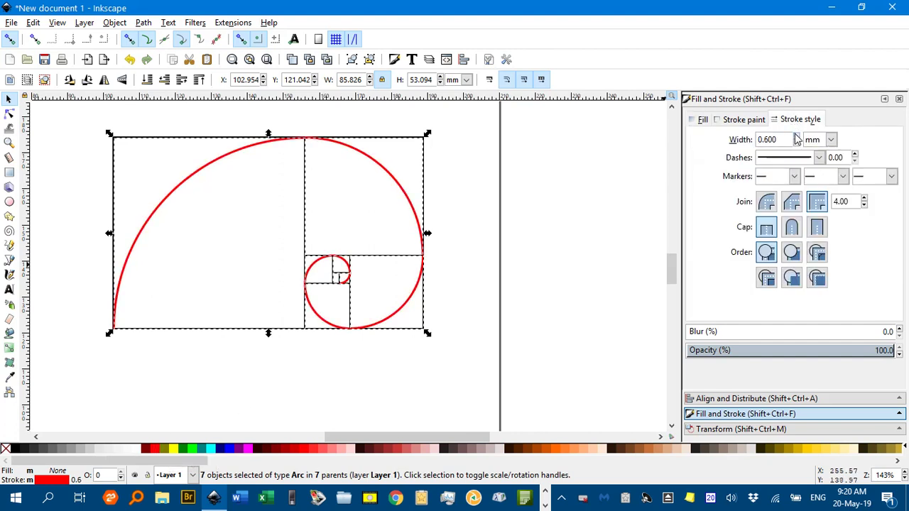
left_click(462, 199)
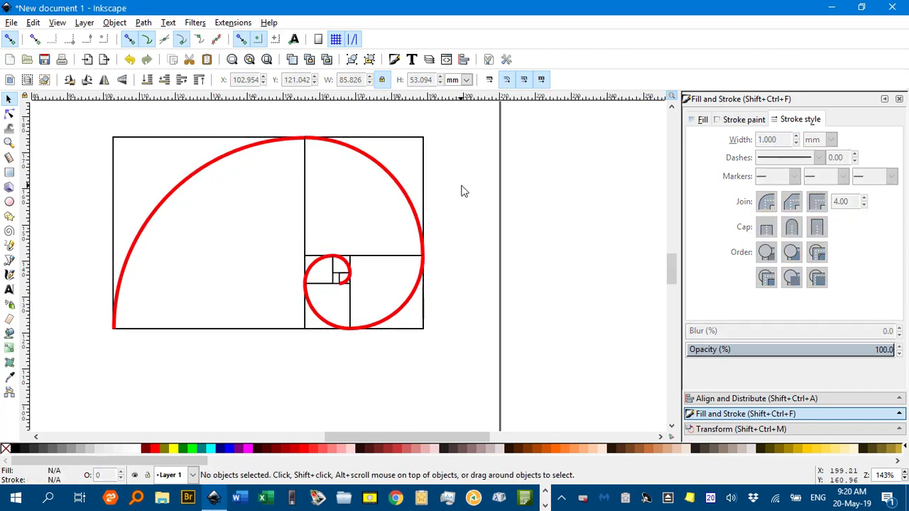
mouse_move(555, 215)
left_mouse_down()
mouse_move(606, 220)
mouse_move(615, 235)
left_mouse_up()
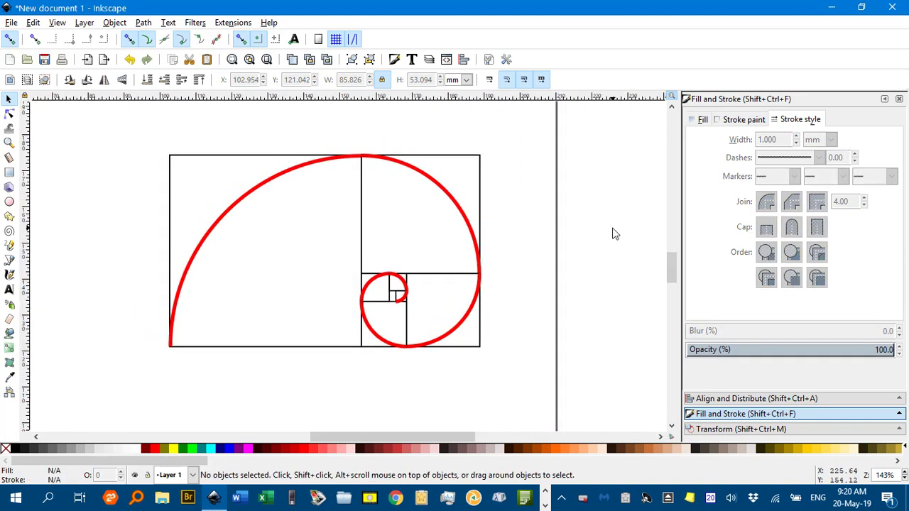